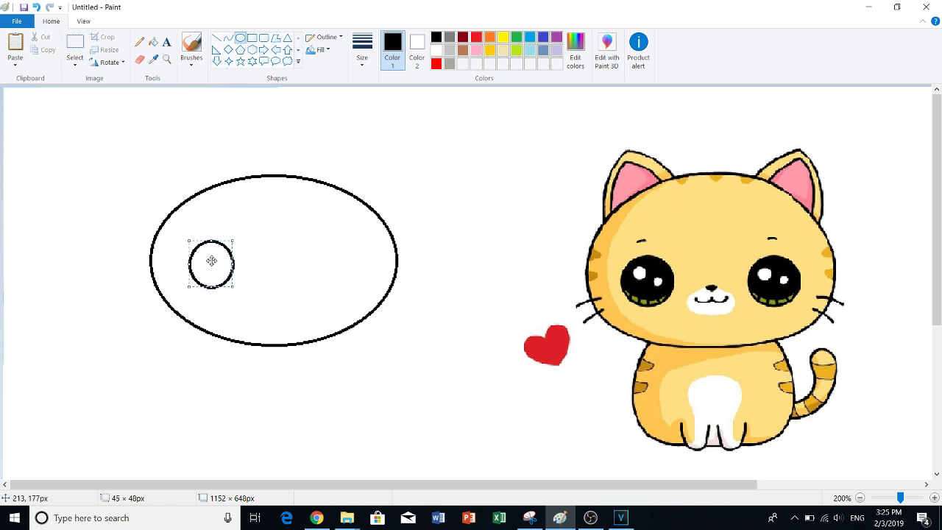
Shift the left eye circle slightly left and down, then draw a matching right eye circle inside the head oval
drag(211, 260, 204, 263)
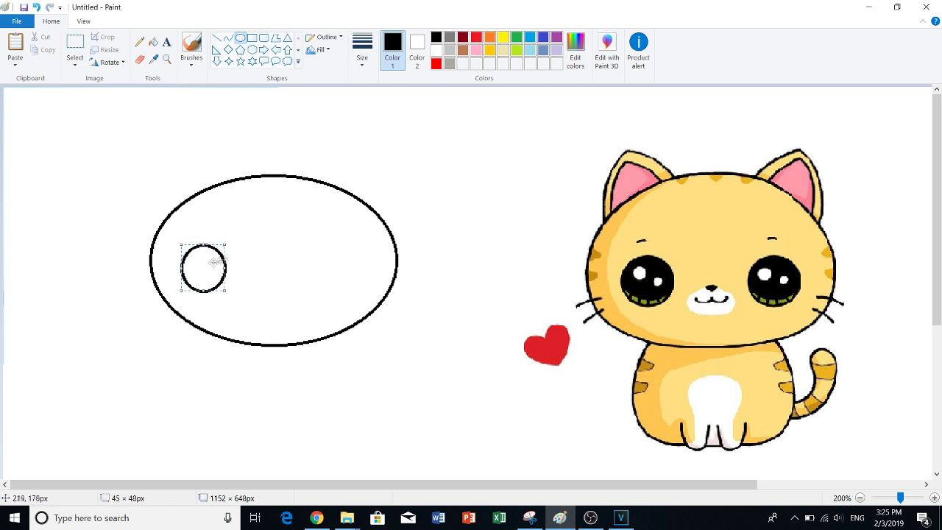
click(262, 274)
drag(306, 243, 355, 294)
key(Right)
key(Right)
key(Right)
key(Right)
key(Right)
key(Right)
key(Right)
key(Up)
key(Up)
key(Up)
key(Left)
key(Left)
key(Left)
key(Left)
key(Left)
key(Right)
key(Right)
key(Right)
click(389, 375)
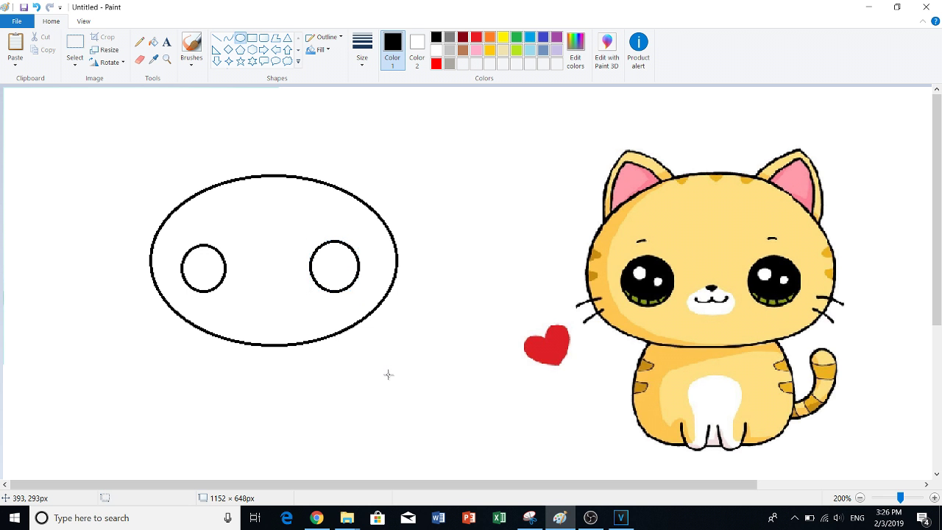
click(216, 38)
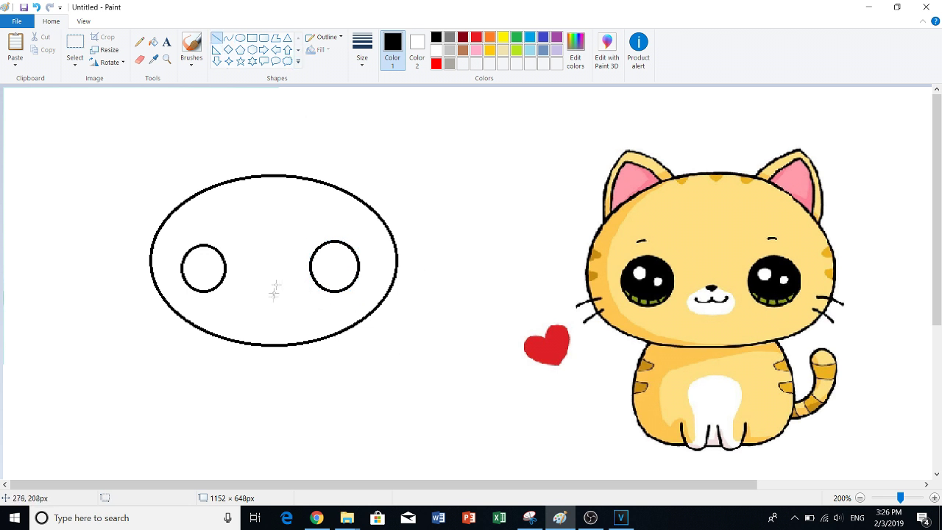
mouse_move(256, 291)
mouse_down()
mouse_move(267, 305)
mouse_move(279, 291)
mouse_up()
click(228, 37)
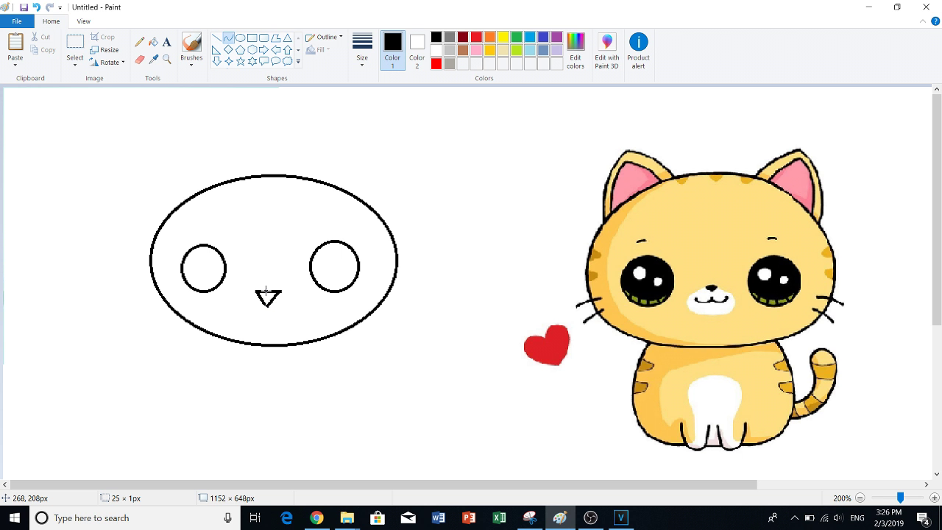
click(263, 287)
click(422, 390)
click(75, 44)
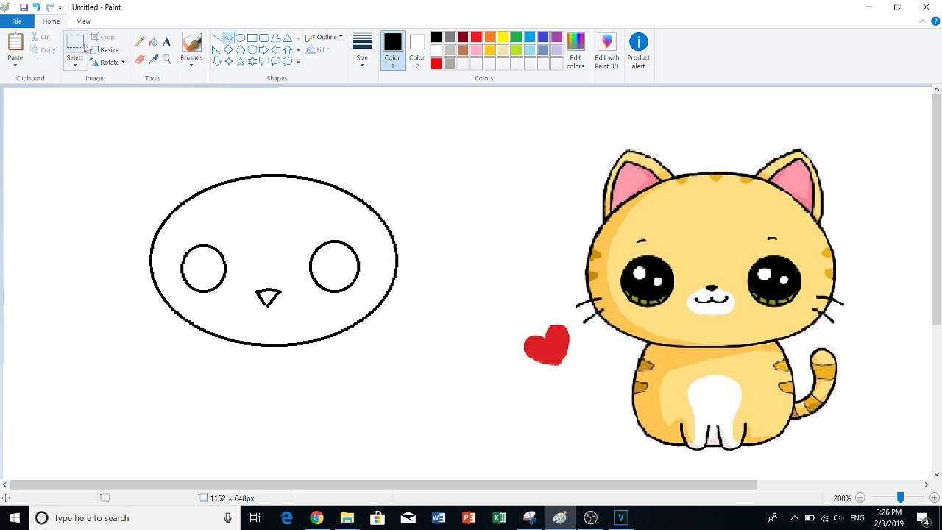
drag(247, 283, 295, 311)
key(Delete)
Draw the outlines of two pointed ears on top of the head with the Curve tool
click(229, 38)
mouse_move(173, 210)
mouse_down()
mouse_move(187, 147)
mouse_move(172, 184)
mouse_move(162, 185)
mouse_move(174, 169)
mouse_move(249, 177)
mouse_move(225, 151)
mouse_up()
click(225, 38)
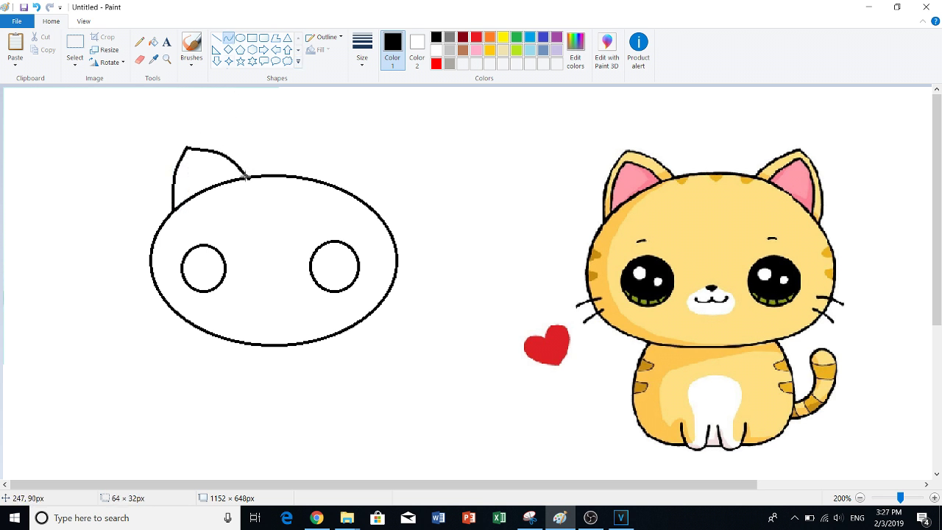
click(248, 175)
drag(314, 178, 341, 152)
mouse_move(372, 204)
mouse_down()
mouse_move(359, 148)
mouse_move(385, 175)
mouse_move(374, 175)
mouse_up()
click(451, 241)
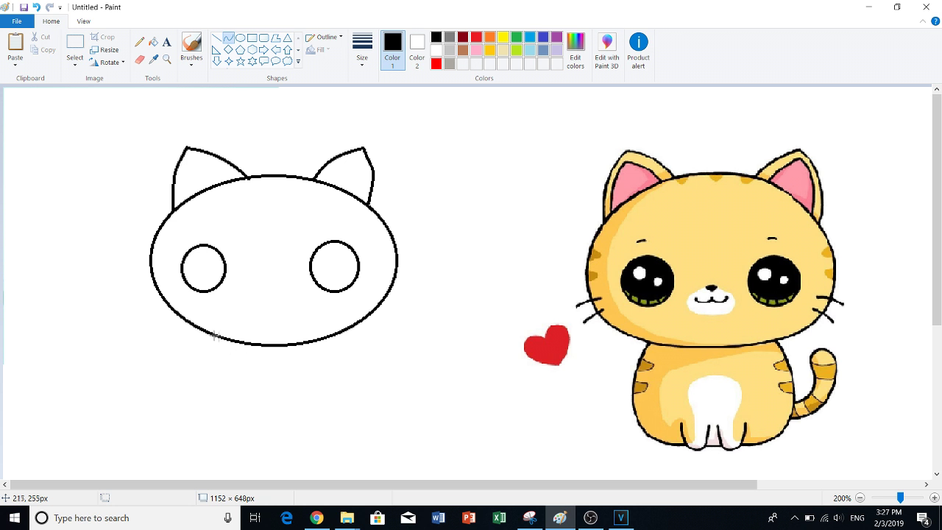
Draw the body's left side as a curve from under the head, rounding it inward along the bottom edge
drag(212, 334, 196, 421)
drag(208, 363, 218, 444)
click(196, 421)
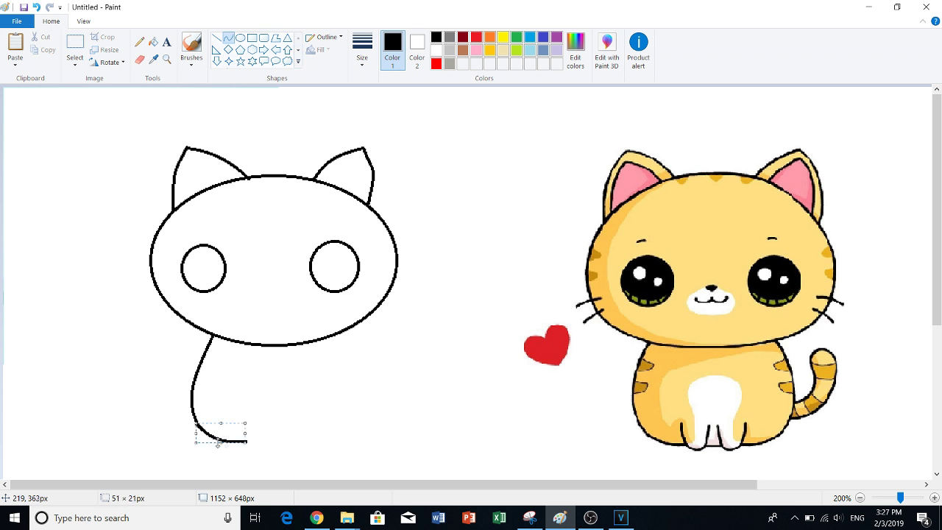
click(227, 44)
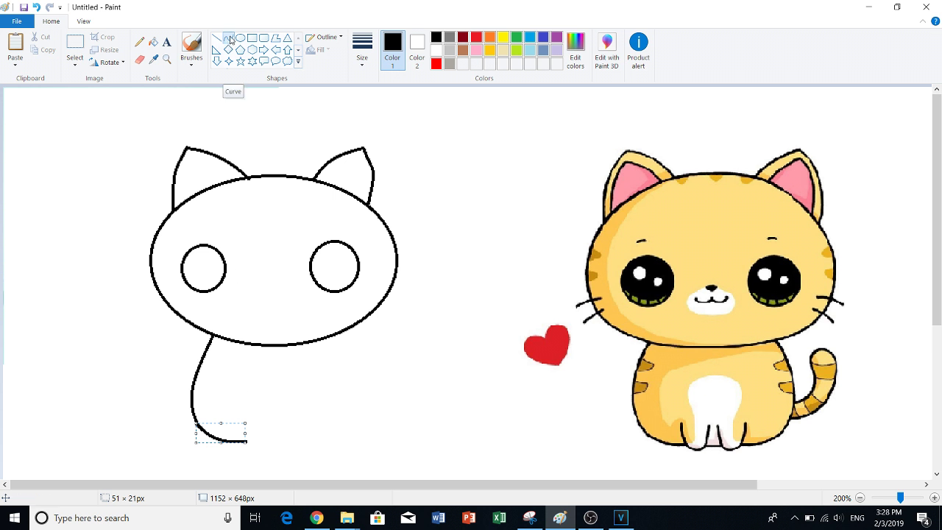
click(74, 65)
click(118, 91)
drag(288, 471, 138, 370)
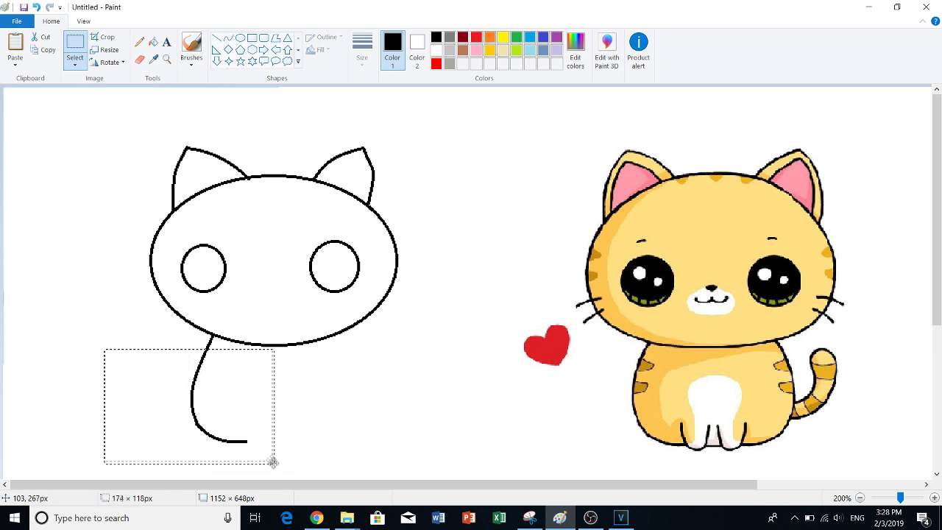
Draw the body's right side with a curve about 44 × 83 px from under the head, rounding it into the bottom edge
click(216, 38)
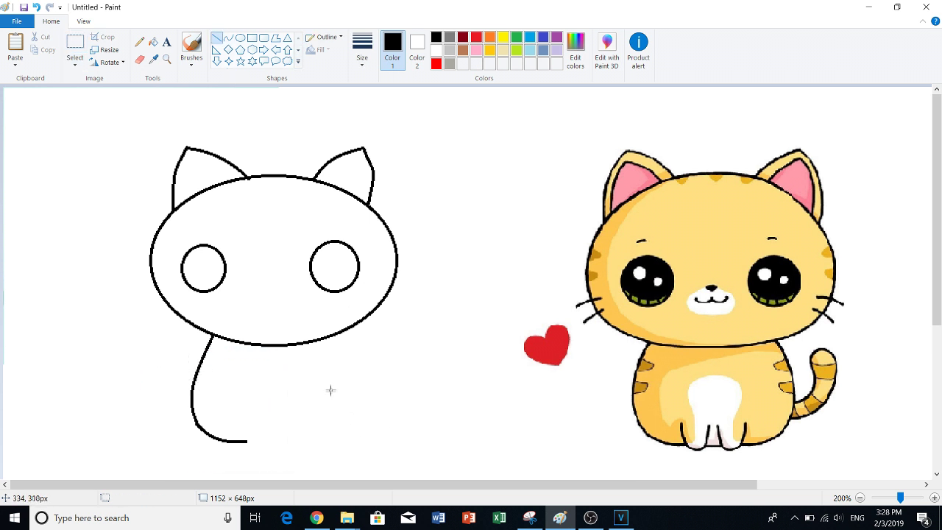
drag(322, 340, 352, 414)
mouse_move(333, 363)
mouse_down()
mouse_move(350, 357)
mouse_move(333, 363)
mouse_move(349, 422)
mouse_up()
key(Delete)
click(228, 38)
drag(332, 373, 360, 400)
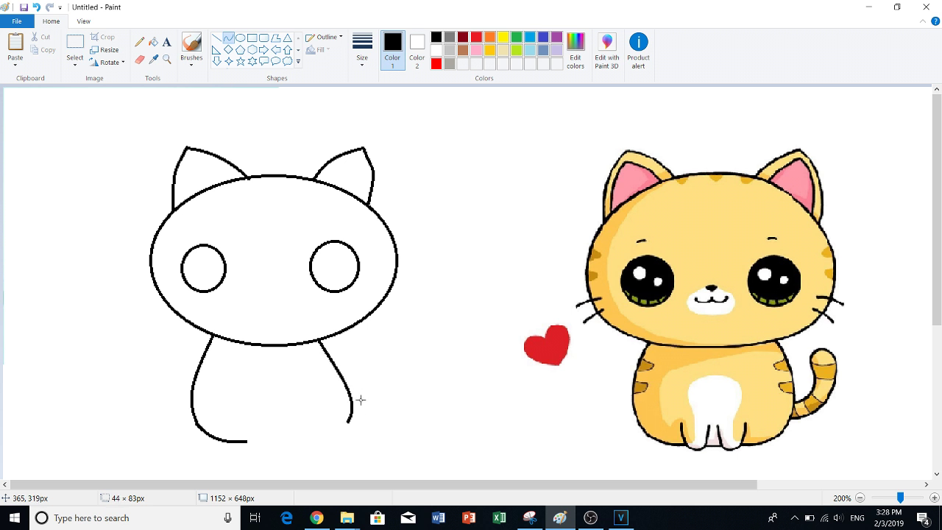
drag(300, 441, 330, 441)
Draw the sides of the two U-shaped front paws at the bottom of the body with curves
mouse_move(238, 423)
mouse_down()
mouse_move(250, 448)
mouse_move(236, 435)
mouse_up()
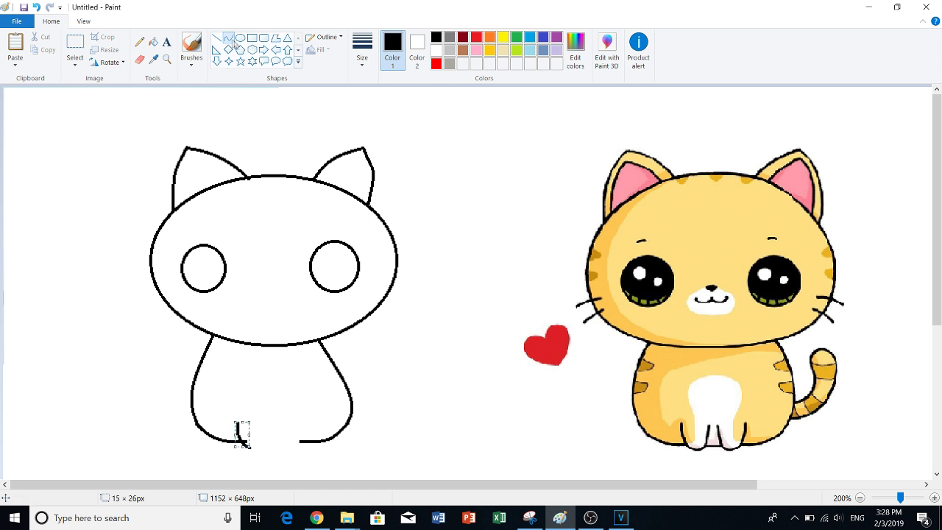
mouse_move(265, 423)
mouse_down()
mouse_move(260, 449)
mouse_move(251, 448)
mouse_move(268, 433)
mouse_move(261, 448)
mouse_up()
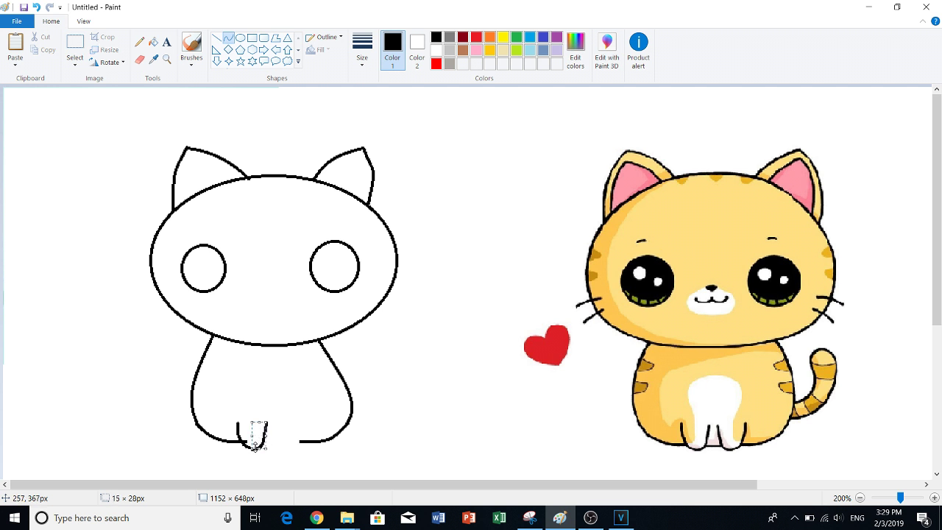
click(593, 412)
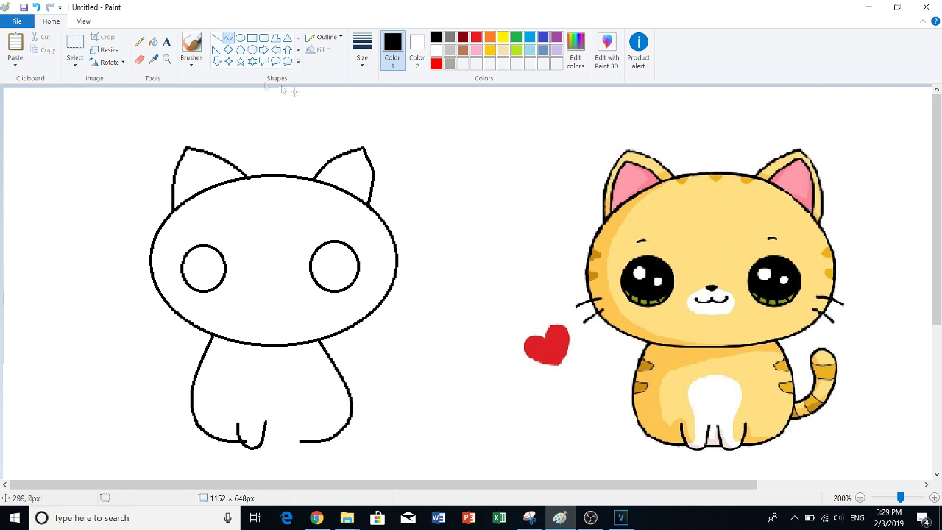
drag(275, 419, 284, 447)
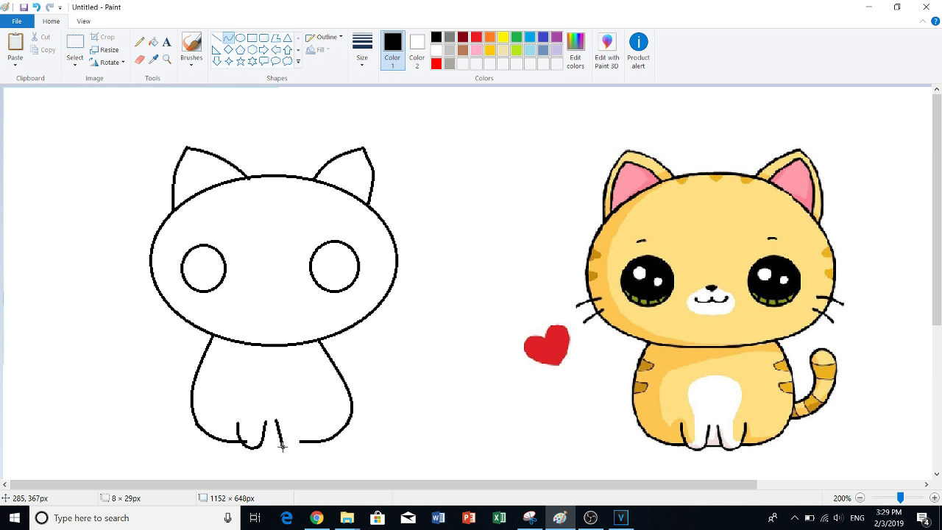
click(279, 439)
mouse_move(299, 418)
mouse_down()
mouse_move(286, 447)
mouse_move(305, 433)
mouse_move(301, 421)
mouse_move(323, 460)
mouse_up()
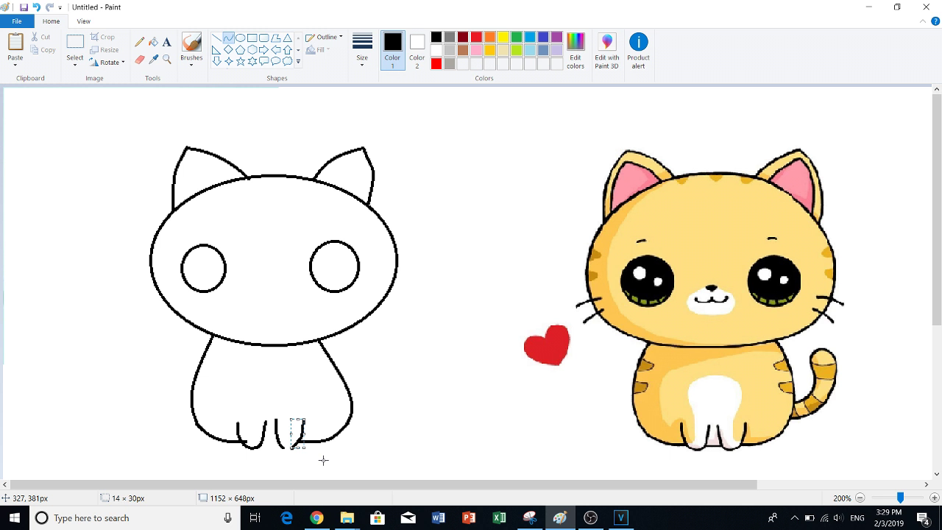
Close the bottom of the right paw and join the lower body outline between the paws with short straight lines
click(217, 38)
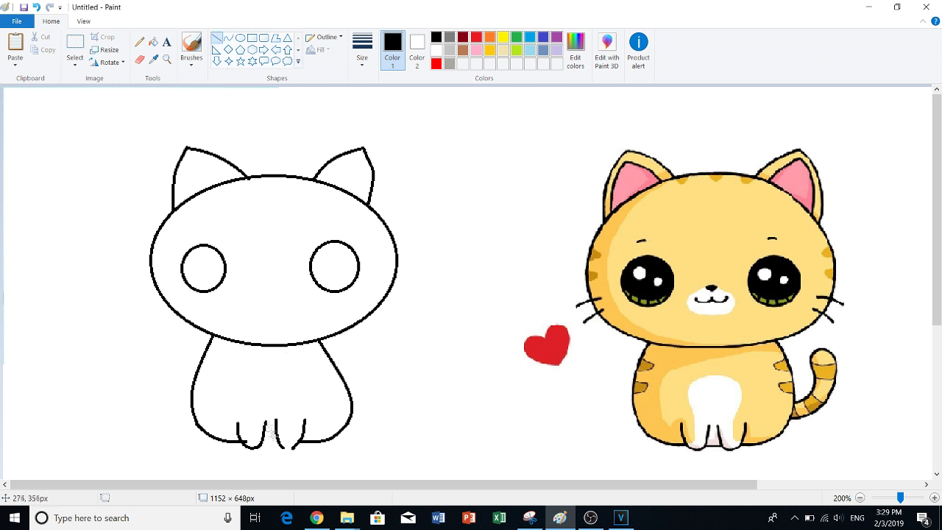
drag(281, 447, 293, 449)
drag(261, 442, 284, 443)
click(139, 60)
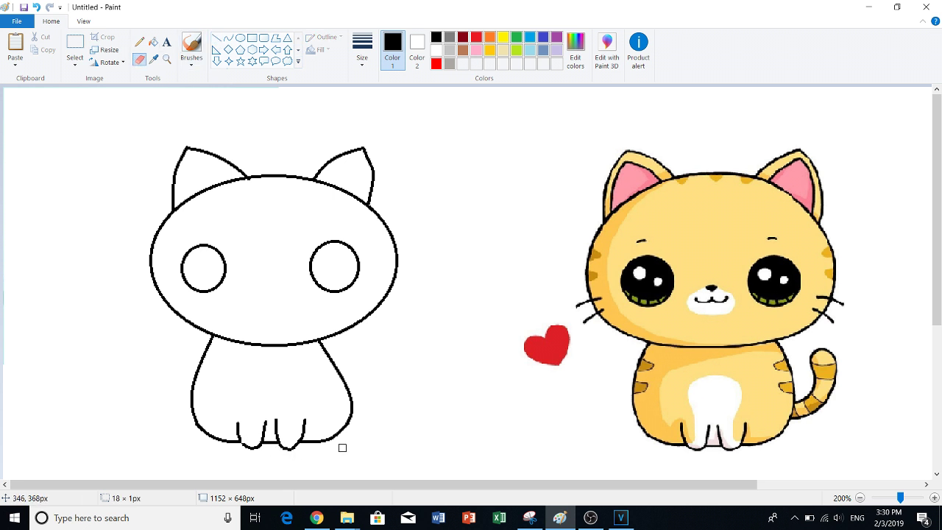
click(217, 37)
mouse_move(353, 414)
mouse_down()
mouse_move(383, 375)
mouse_move(370, 410)
mouse_move(391, 396)
mouse_move(374, 341)
mouse_move(381, 376)
mouse_up()
key(ctrl+z)
click(229, 38)
click(230, 38)
key(ctrl+z)
Draw the tail's lower curves, outer edge and rounded tip rising from the body's lower right side
click(230, 41)
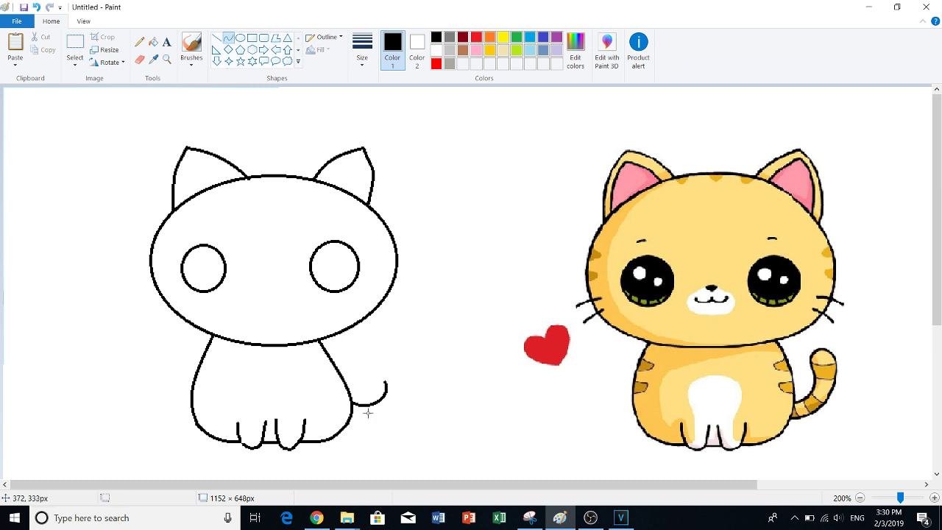
mouse_move(348, 424)
mouse_down()
mouse_move(399, 403)
mouse_move(367, 427)
mouse_move(365, 417)
mouse_up()
click(228, 39)
mouse_move(399, 356)
mouse_down()
mouse_move(399, 403)
mouse_move(408, 361)
mouse_move(377, 362)
mouse_move(385, 350)
mouse_up()
click(228, 39)
key(ctrl+z)
mouse_move(379, 362)
mouse_down()
mouse_move(400, 357)
mouse_move(386, 348)
mouse_move(379, 357)
mouse_move(387, 344)
mouse_up()
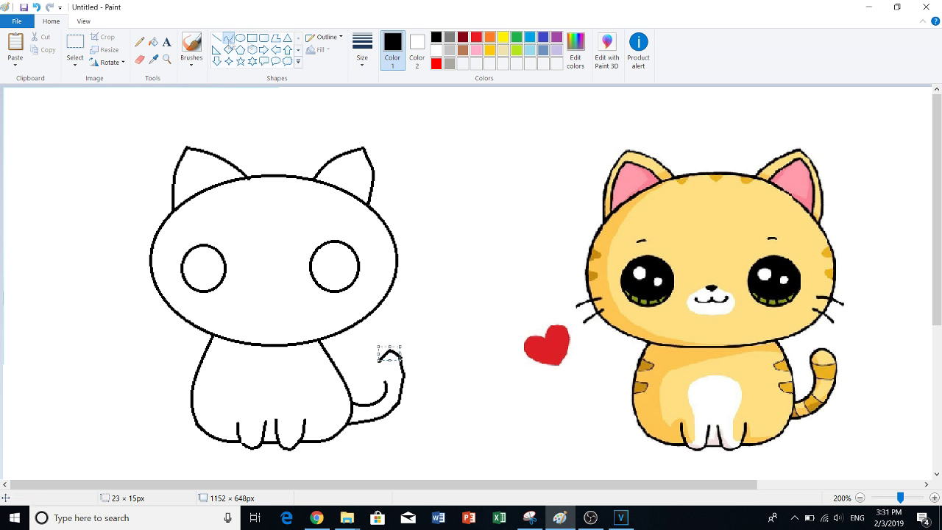
Close the inner edge of the tail between its base curve and the tip with curves
click(236, 39)
click(229, 39)
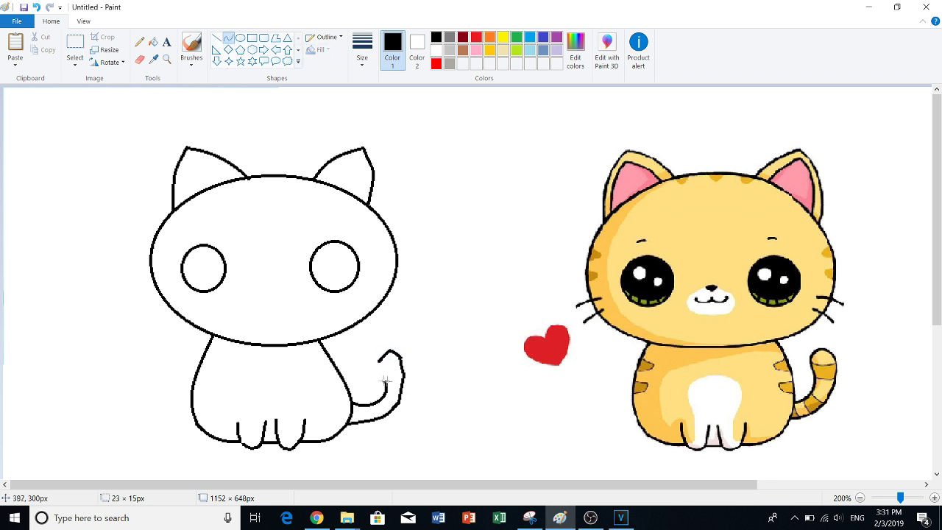
mouse_move(384, 383)
mouse_down()
mouse_move(378, 360)
mouse_move(377, 373)
mouse_up()
click(378, 367)
click(547, 346)
Draw two pointed stripes on the left side of the body with curves
mouse_move(206, 352)
mouse_down()
mouse_move(229, 364)
mouse_move(215, 359)
mouse_move(215, 367)
mouse_up()
mouse_move(197, 372)
mouse_down()
mouse_move(234, 363)
mouse_move(210, 372)
mouse_move(227, 385)
mouse_move(208, 392)
mouse_move(228, 386)
mouse_move(217, 406)
mouse_move(204, 402)
mouse_up()
click(224, 386)
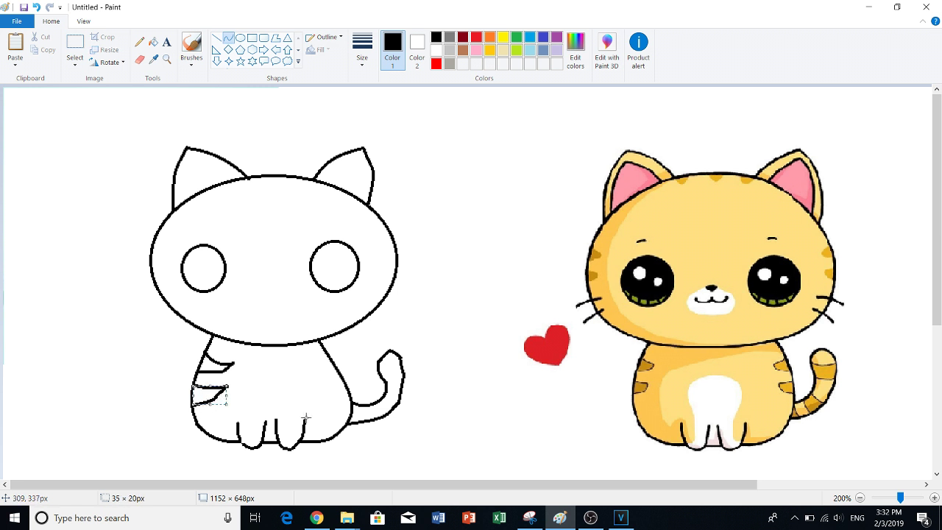
mouse_move(332, 360)
mouse_down()
mouse_move(297, 358)
mouse_move(343, 377)
mouse_move(293, 361)
mouse_move(336, 374)
mouse_move(349, 394)
mouse_move(303, 376)
mouse_move(330, 395)
mouse_up()
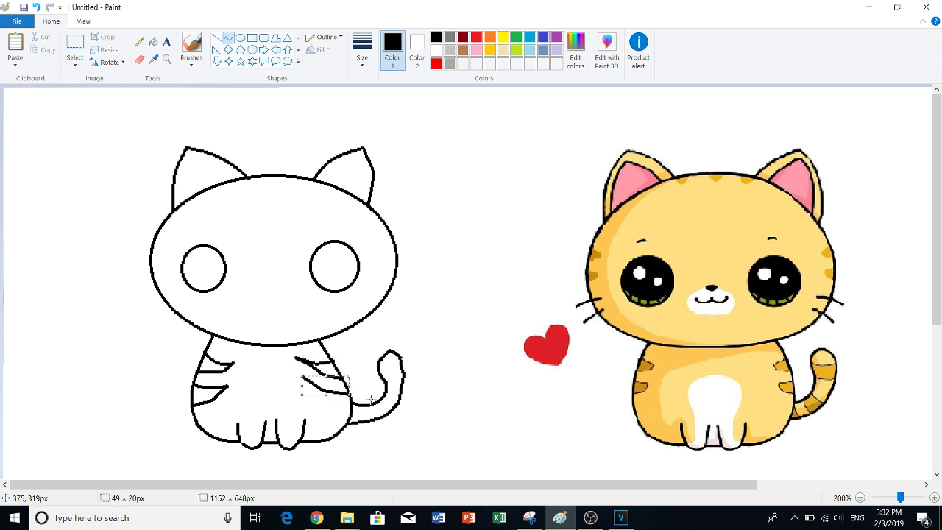
key(ctrl+z)
key(ctrl+z)
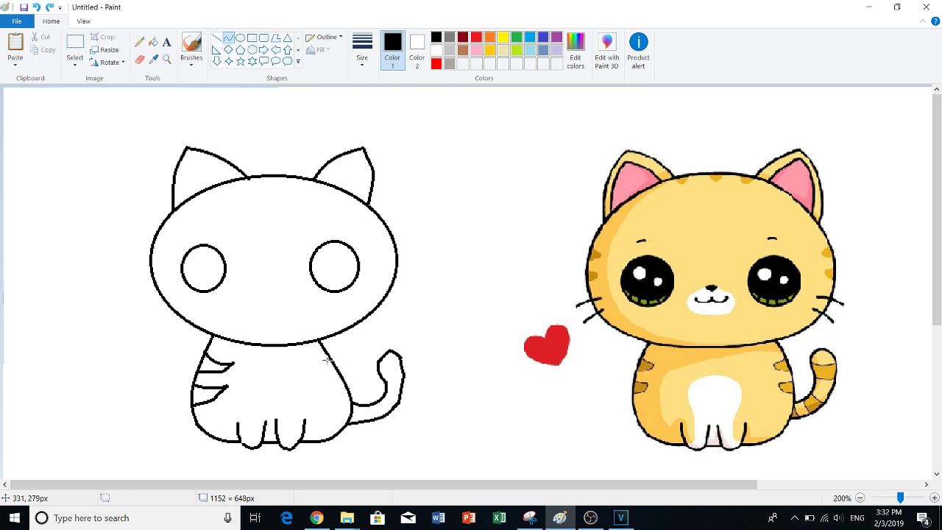
Draw two pointed stripes on the right side of the body and add short cross bands along the tail
mouse_move(329, 357)
mouse_down()
mouse_move(300, 366)
mouse_move(336, 375)
mouse_move(326, 361)
mouse_move(298, 367)
mouse_move(331, 373)
mouse_move(307, 386)
mouse_move(332, 388)
mouse_move(347, 405)
mouse_move(323, 398)
mouse_move(366, 408)
mouse_move(363, 416)
mouse_up()
key(ctrl+z)
click(229, 39)
click(482, 417)
click(364, 414)
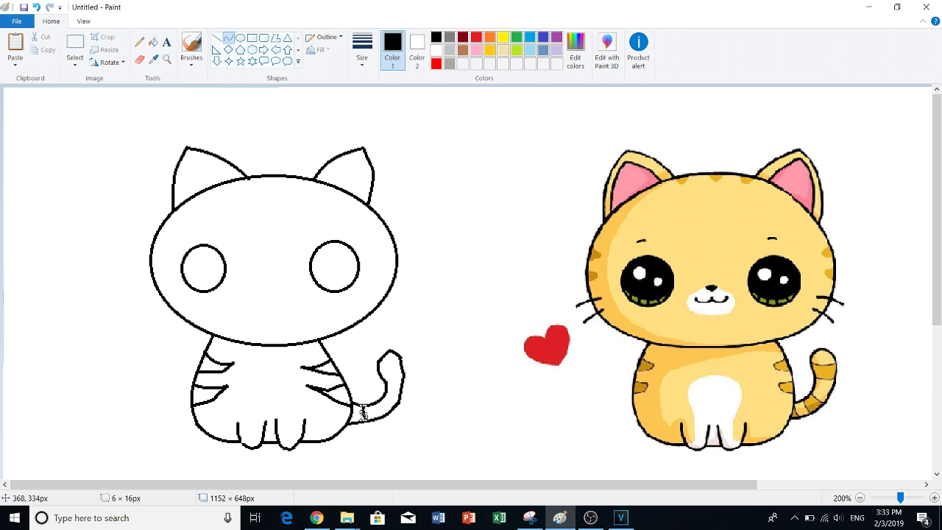
drag(362, 412, 391, 376)
Draw two small highlight ovals inside the left eye, placing the smaller one, about 11 × 9 px, to the lower right
click(240, 38)
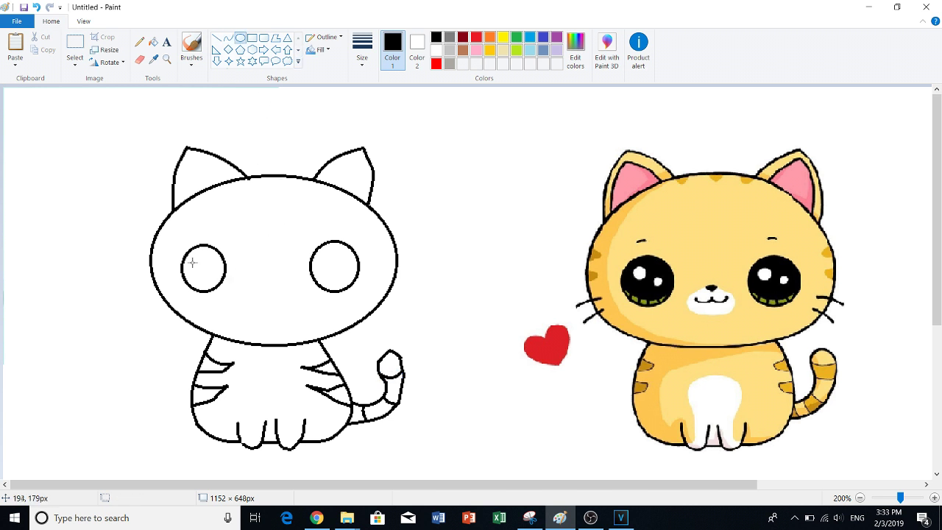
mouse_move(196, 261)
mouse_down()
mouse_move(212, 271)
mouse_move(208, 254)
mouse_move(206, 268)
mouse_up()
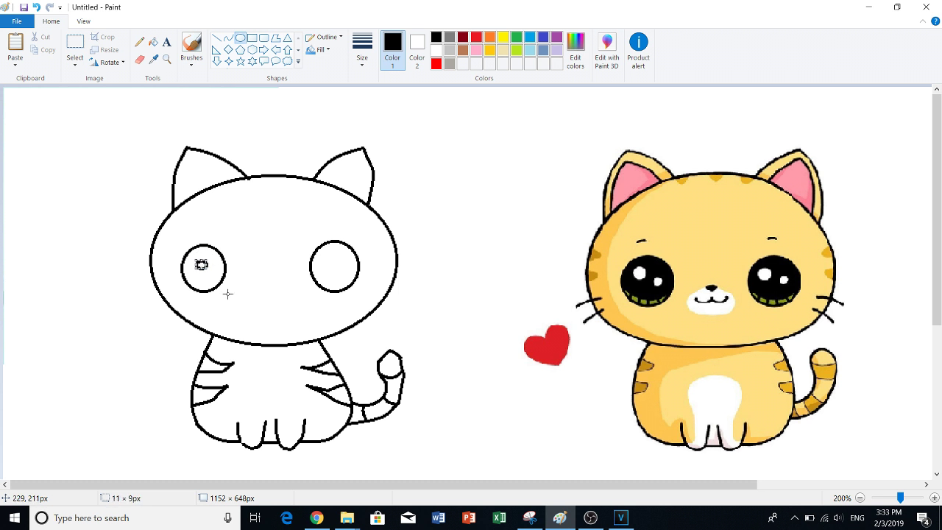
key(Right)
key(Right)
key(Right)
key(Right)
key(Down)
key(Down)
key(Down)
key(Down)
key(Down)
key(Down)
key(Right)
key(Right)
key(Right)
key(Down)
key(Up)
click(455, 376)
drag(189, 260, 199, 269)
Draw two small highlight ovals inside the right eye, a larger one at upper left and a smaller one at lower right
drag(321, 254, 348, 280)
key(Up)
key(Up)
key(Up)
key(Left)
key(Left)
key(Up)
key(Up)
key(Up)
key(Right)
key(Up)
drag(182, 202, 195, 164)
key(ctrl+z)
click(217, 37)
drag(185, 199, 188, 160)
key(ctrl+z)
Draw the inner ear outlines inside both ears with the Curve tool
click(229, 38)
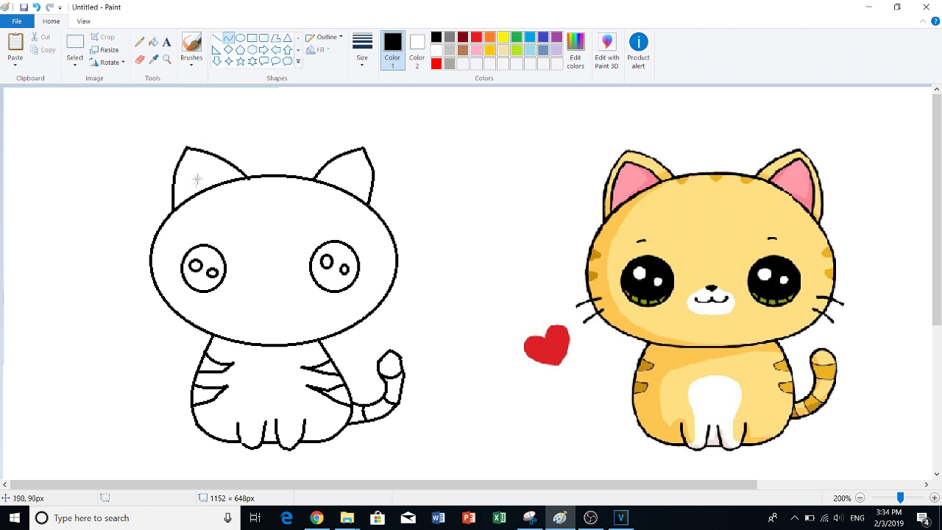
mouse_move(183, 202)
mouse_down()
mouse_move(189, 160)
mouse_move(177, 188)
mouse_move(189, 160)
mouse_move(207, 157)
mouse_move(225, 172)
mouse_move(215, 162)
mouse_up()
mouse_move(322, 181)
mouse_down()
mouse_move(359, 155)
mouse_move(326, 171)
mouse_up()
key(ctrl+z)
mouse_move(364, 200)
mouse_down()
mouse_move(359, 156)
mouse_move(366, 177)
mouse_up()
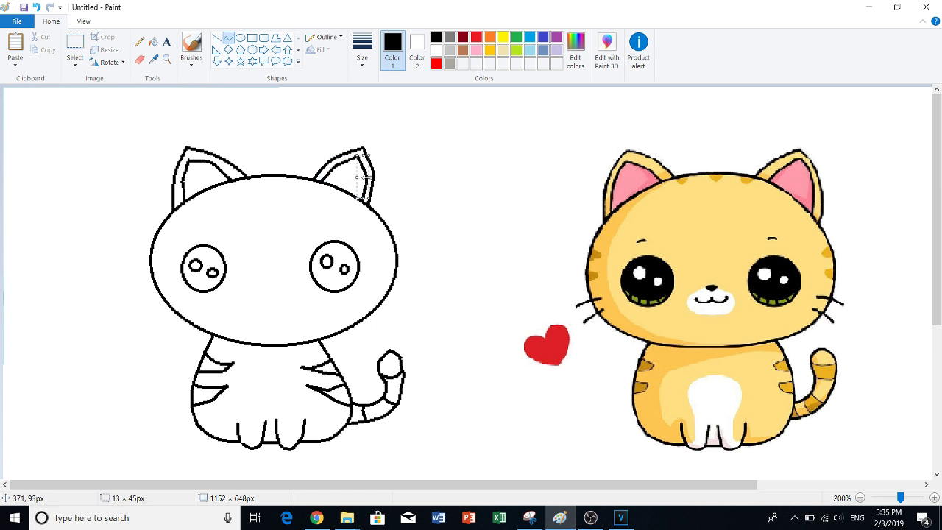
Draw a short arched eyebrow above each eye with curves
drag(205, 226, 188, 234)
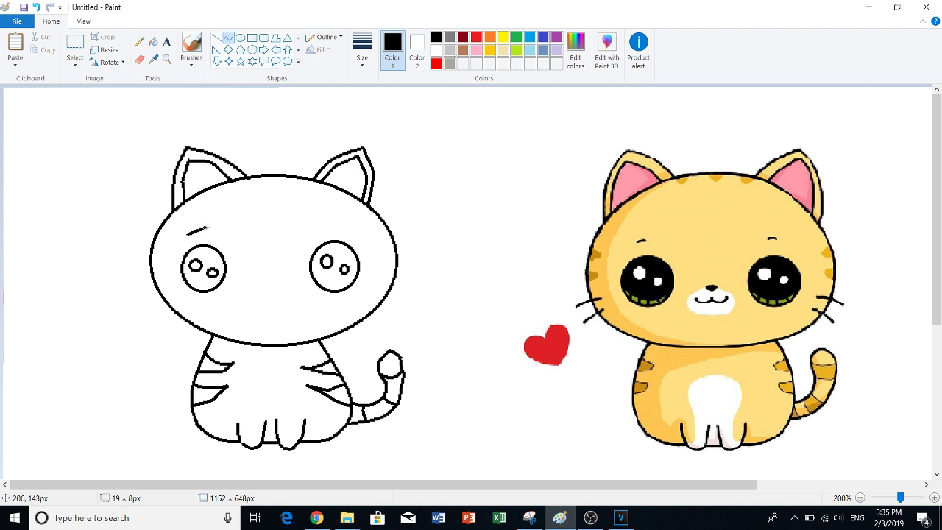
click(199, 228)
drag(316, 220, 333, 224)
click(324, 222)
Draw a smiling W-shaped mouth from two small adjoining curves below the eyes
drag(244, 303, 266, 305)
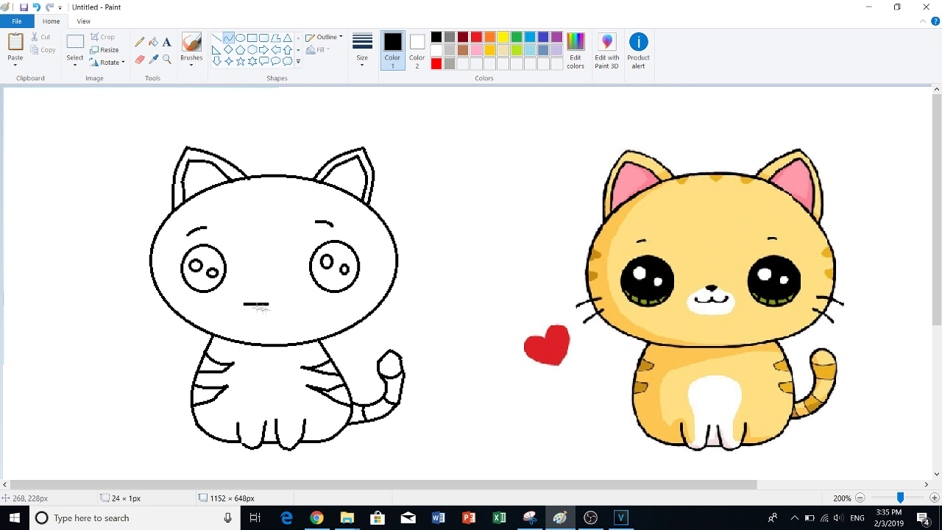
drag(251, 304, 251, 309)
click(264, 307)
click(278, 304)
drag(270, 304, 287, 303)
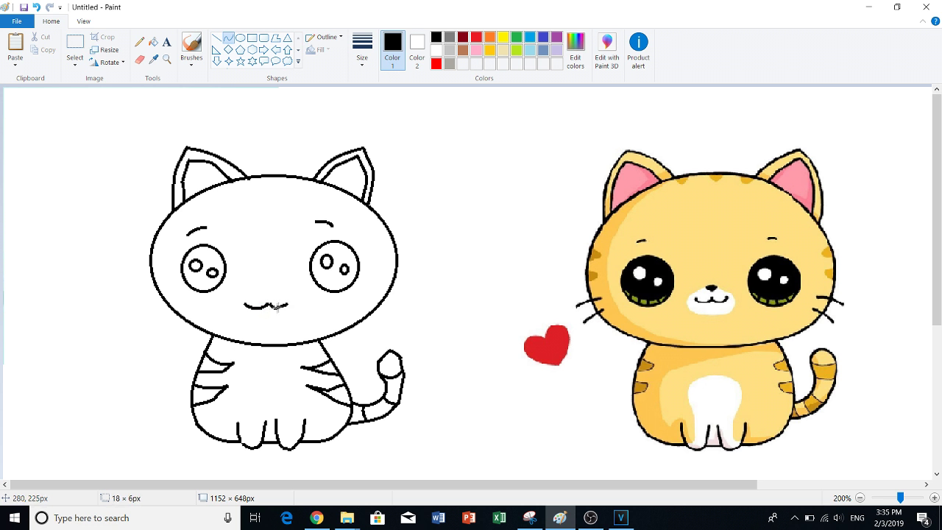
click(289, 308)
Draw a small rounded triangular nose centred above the mouth with curves
mouse_move(261, 285)
mouse_down()
mouse_move(280, 292)
mouse_move(275, 281)
mouse_up()
key(ctrl+z)
click(404, 365)
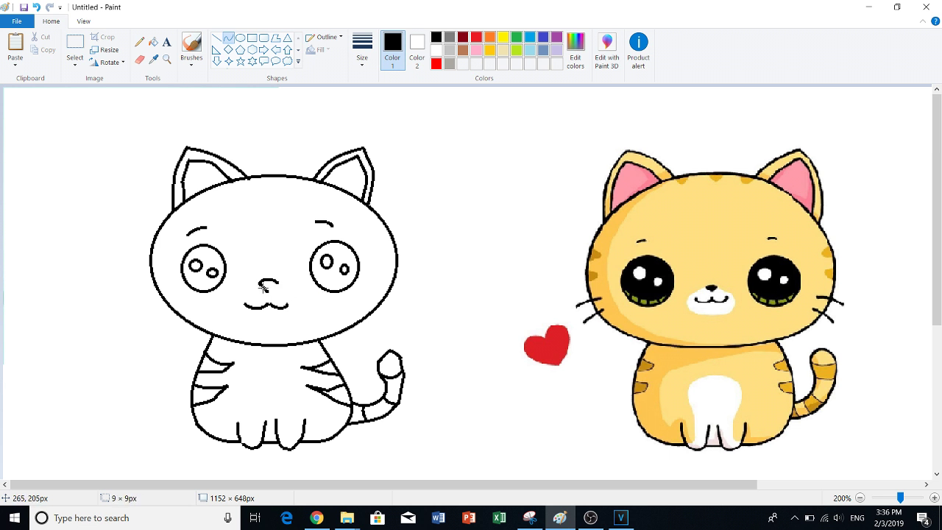
drag(262, 288, 274, 287)
Draw two curved whiskers crossing the right edge of the face
mouse_move(369, 288)
mouse_down()
mouse_move(398, 311)
mouse_move(382, 293)
mouse_move(401, 270)
mouse_move(415, 282)
mouse_move(396, 269)
mouse_move(405, 265)
mouse_up()
click(384, 293)
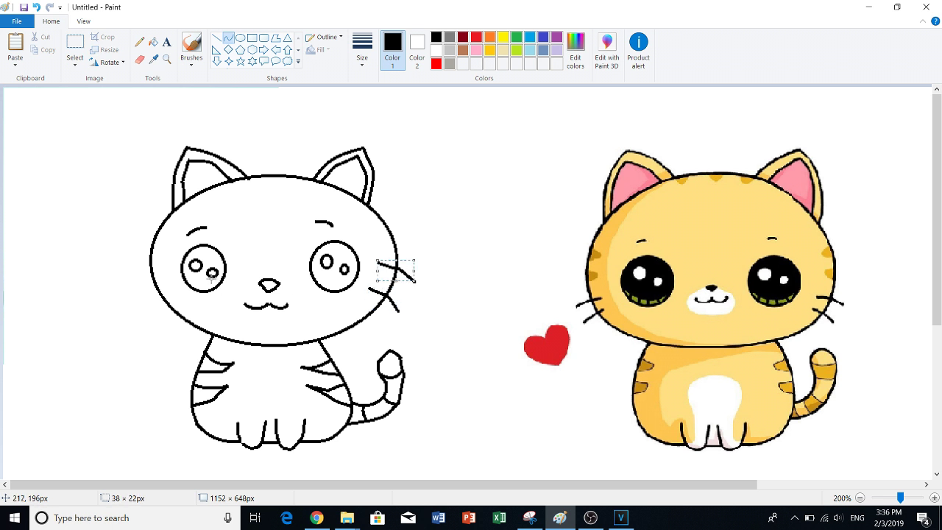
Draw two curved whiskers crossing the left edge of the face
mouse_move(180, 300)
mouse_down()
mouse_move(152, 323)
mouse_move(165, 306)
mouse_move(132, 301)
mouse_move(152, 286)
mouse_up()
click(165, 306)
click(149, 285)
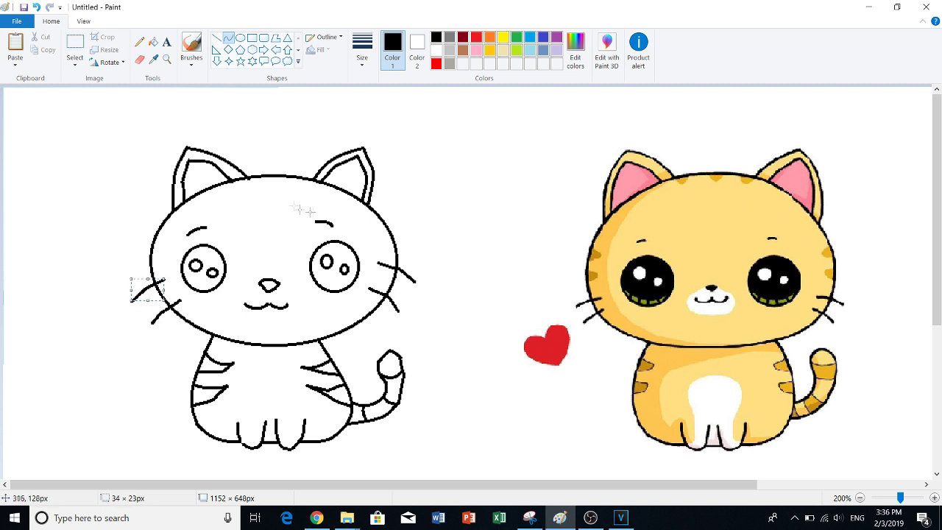
Delete the eyebrow above the right eye and redraw it as a short arched curve
click(75, 46)
drag(308, 210, 349, 242)
key(Delete)
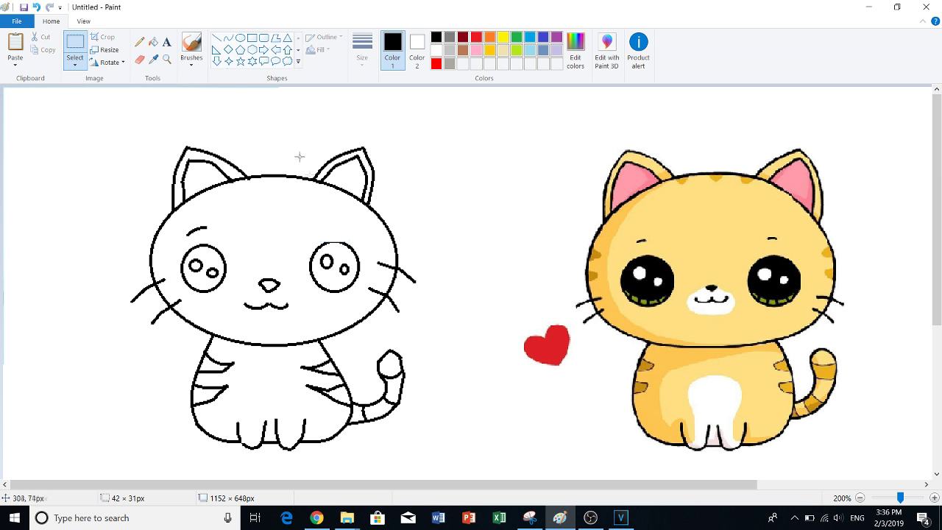
click(230, 39)
mouse_move(324, 222)
mouse_down()
mouse_move(345, 225)
mouse_move(333, 218)
mouse_move(337, 241)
mouse_up()
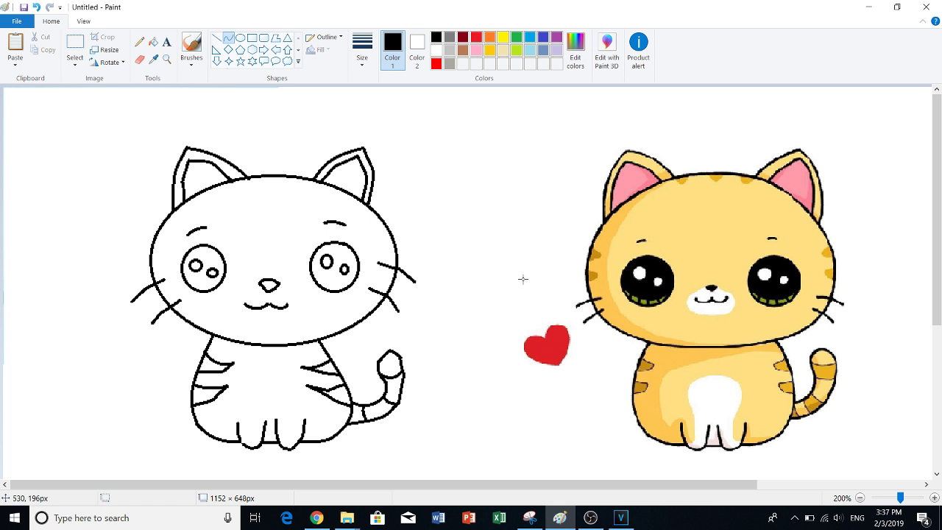
Fill the kitten's head with gold
click(139, 59)
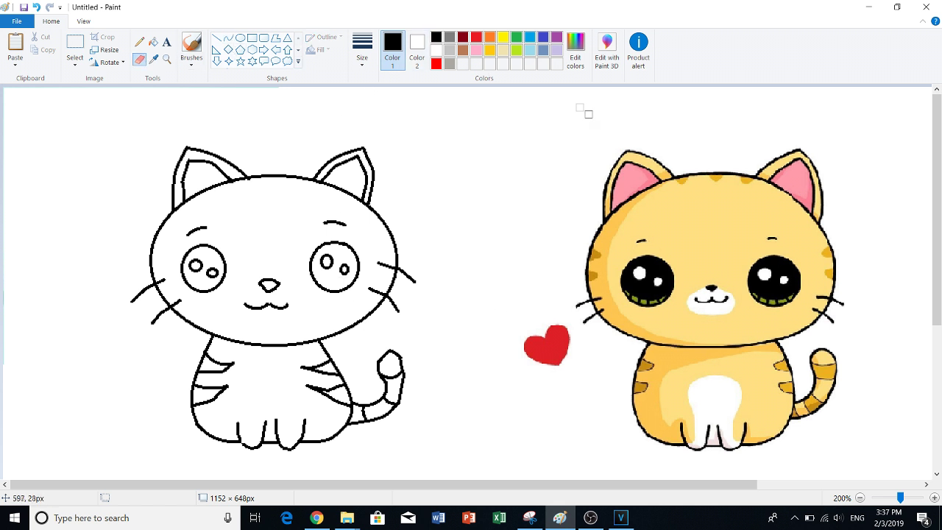
click(490, 49)
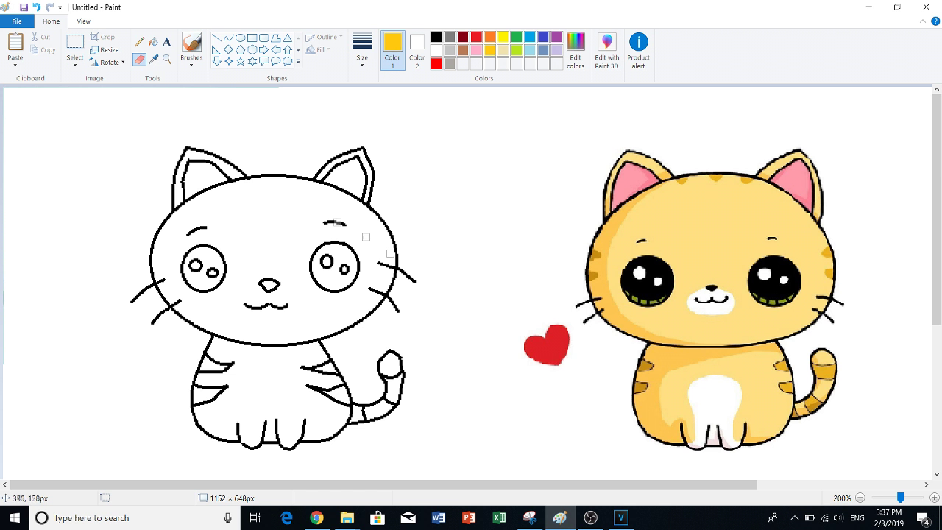
click(153, 42)
click(252, 226)
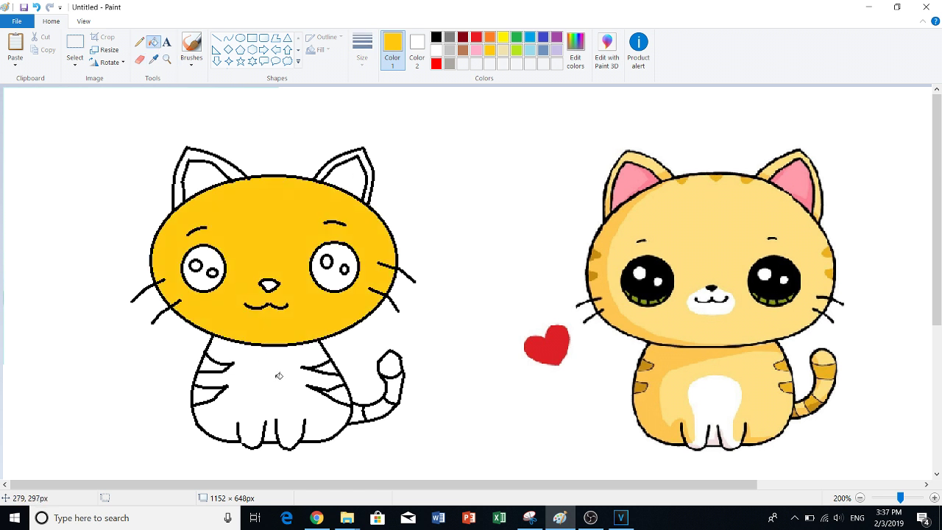
Fill the four side stripes on the body and the two tail bands with gold
click(329, 368)
click(339, 395)
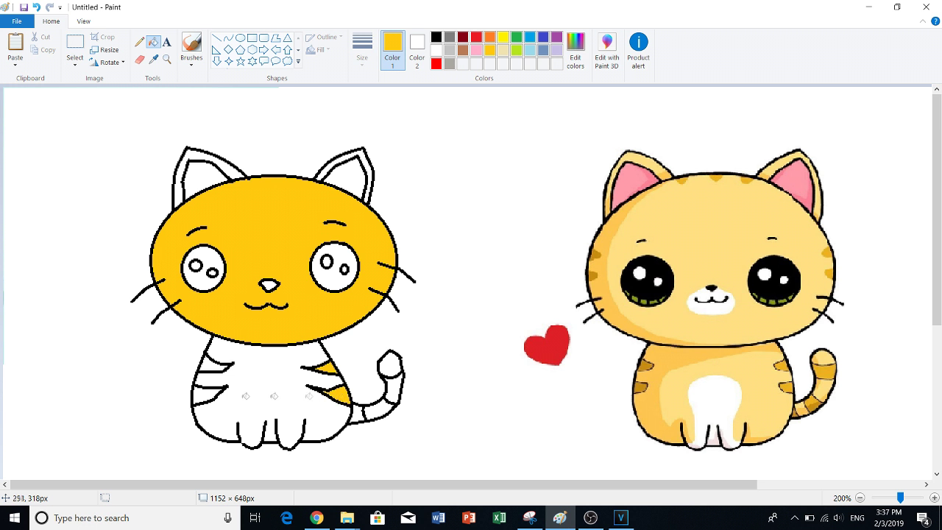
click(206, 396)
click(273, 396)
key(ctrl+z)
click(214, 363)
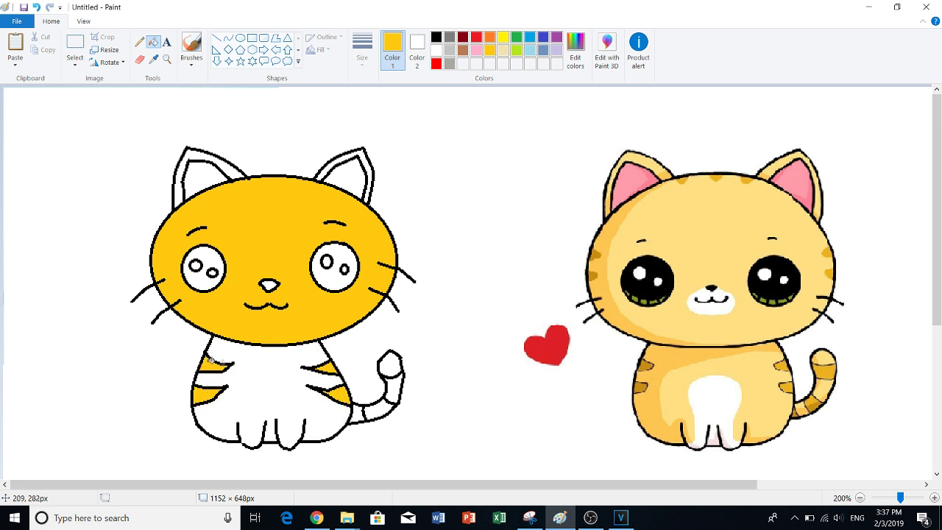
click(357, 414)
click(396, 387)
Fill the inner part of both ears with rose pink
click(476, 49)
click(353, 178)
click(204, 181)
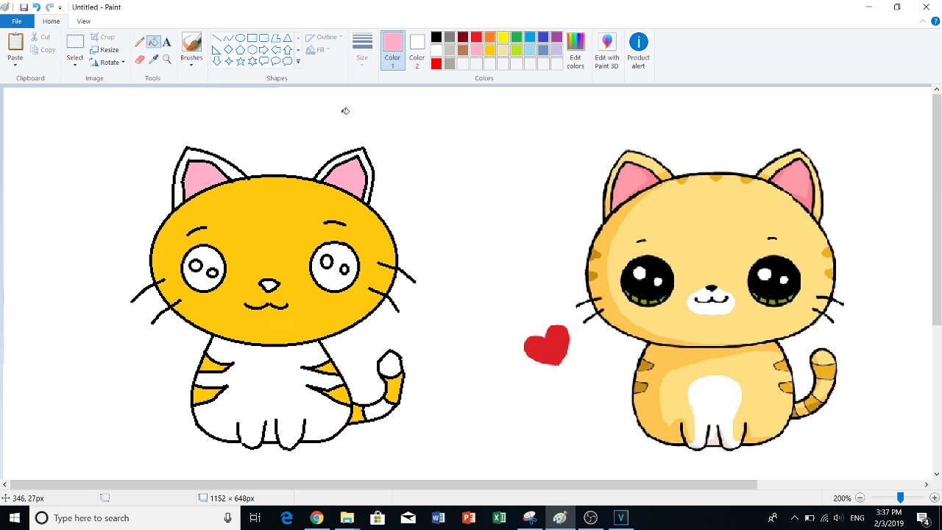
Try filling the body with gold and with yellow
click(490, 50)
click(279, 393)
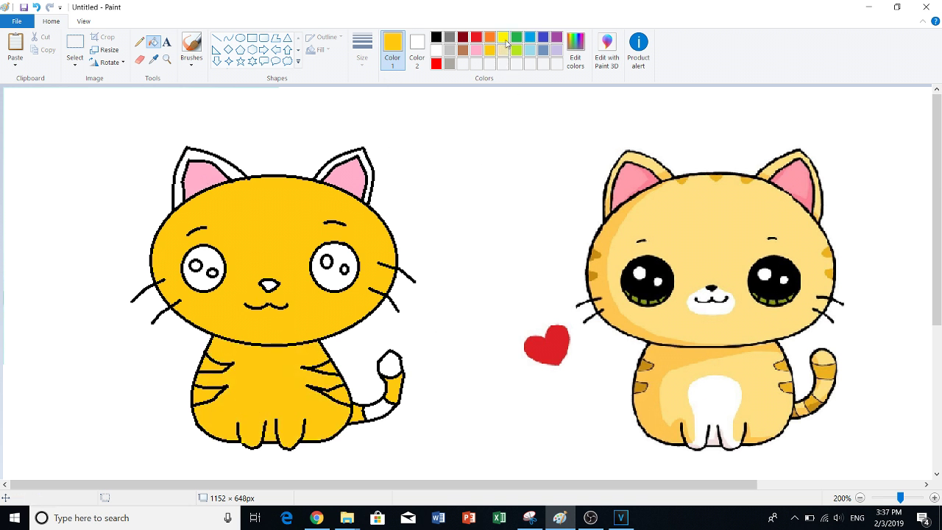
click(504, 37)
click(259, 396)
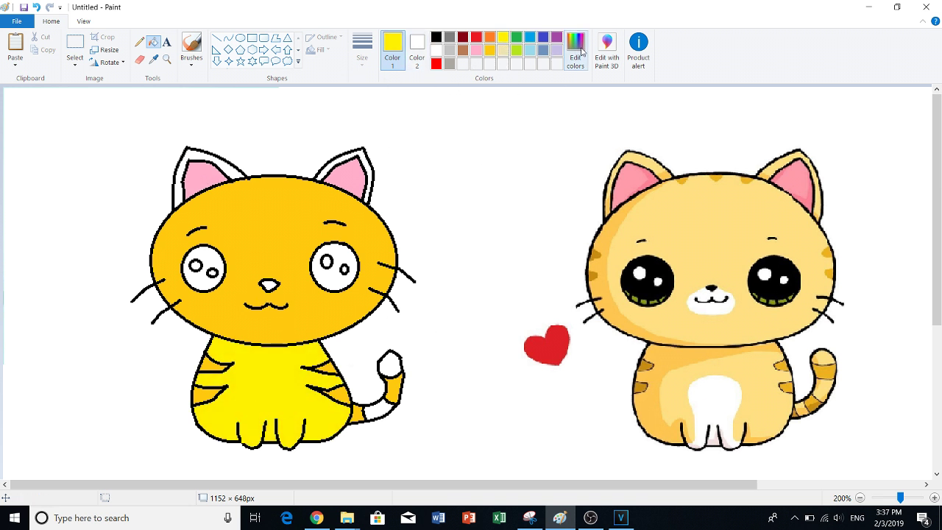
Define a custom light tan colour and fill the head, body and outer rims of both ears with it
click(575, 51)
click(486, 211)
drag(610, 236, 610, 221)
click(351, 339)
click(313, 328)
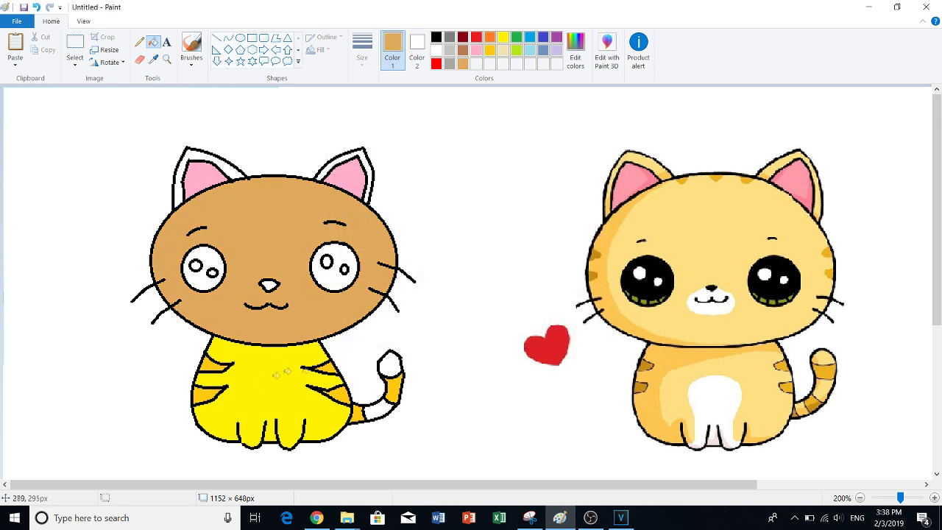
click(273, 379)
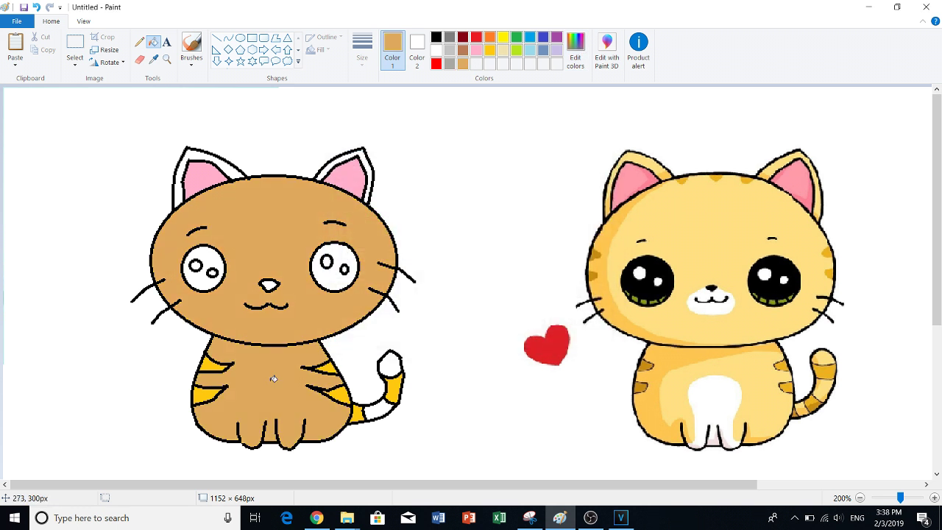
click(325, 170)
click(185, 156)
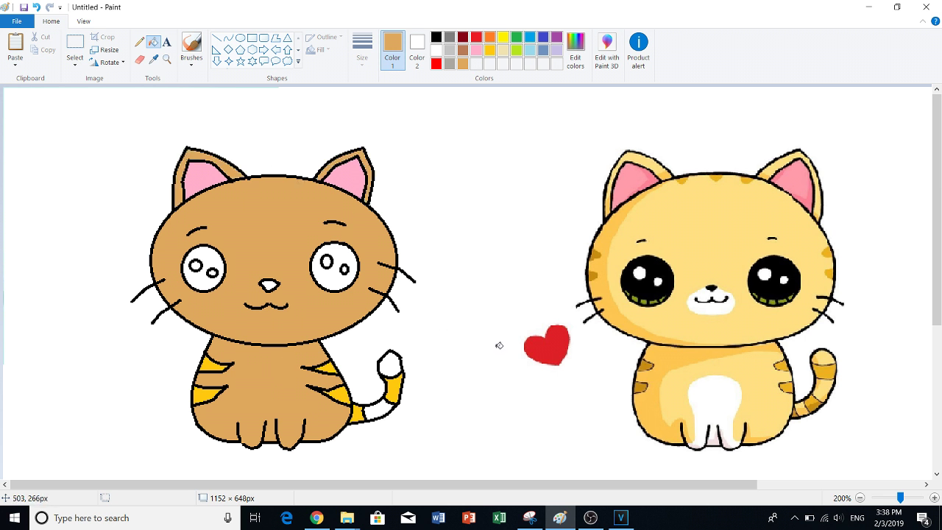
Fill both eyes around their highlights and the nose with black
click(437, 37)
click(342, 252)
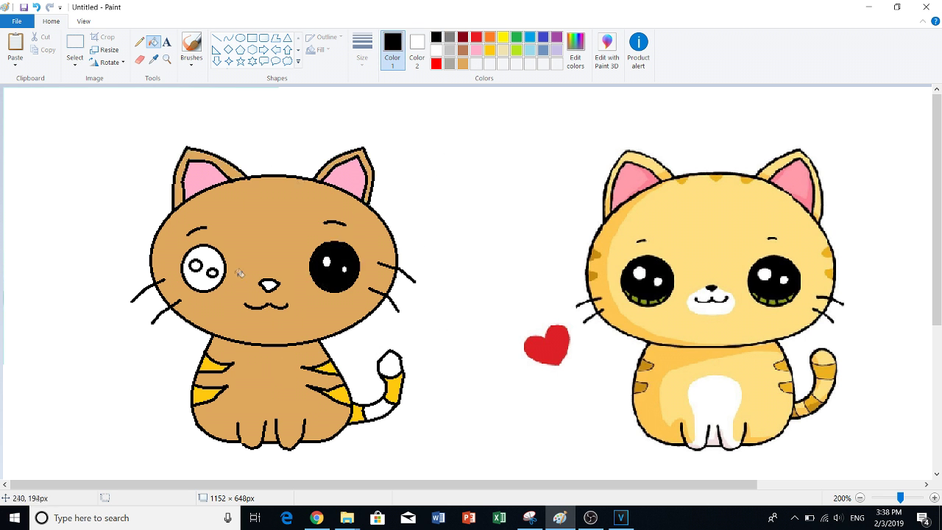
click(193, 259)
click(269, 286)
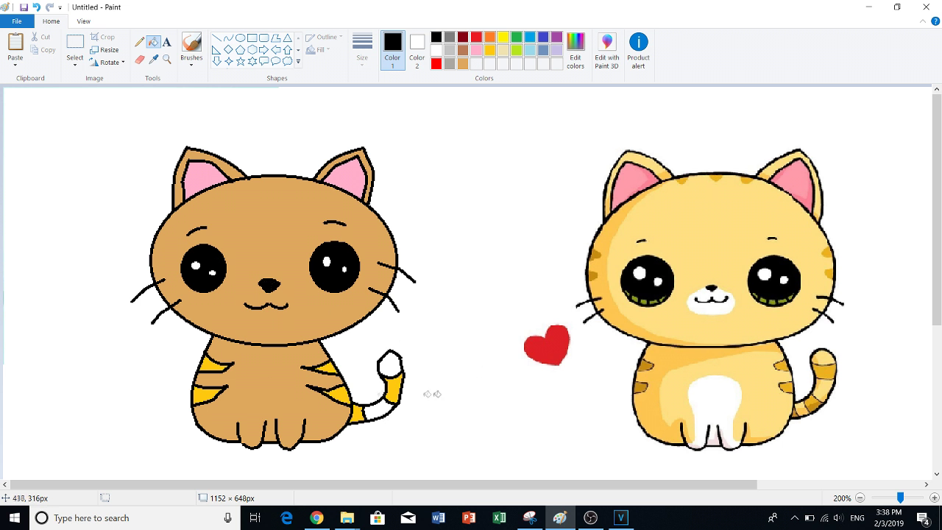
Fill the tail tip with black and the white section between the gold tail bands with the custom tan
click(391, 361)
click(464, 63)
click(398, 399)
key(ctrl+z)
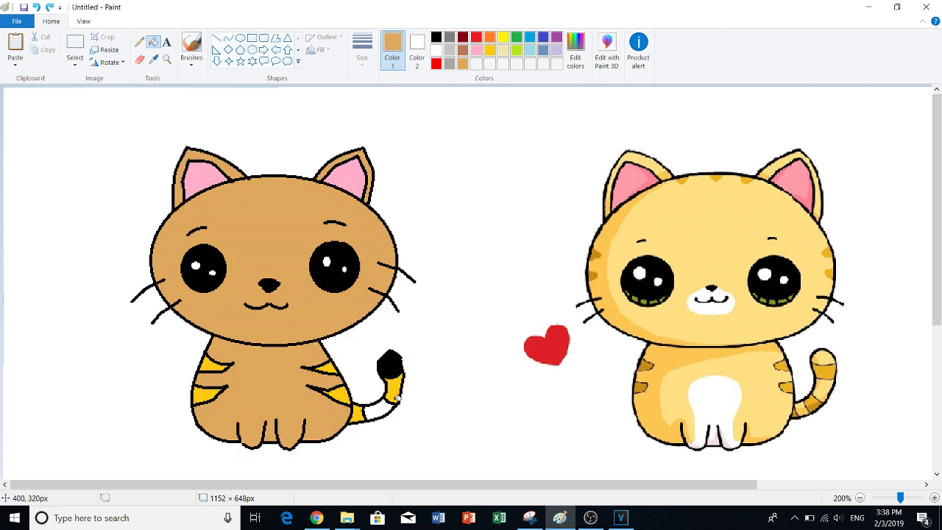
click(391, 372)
key(ctrl+z)
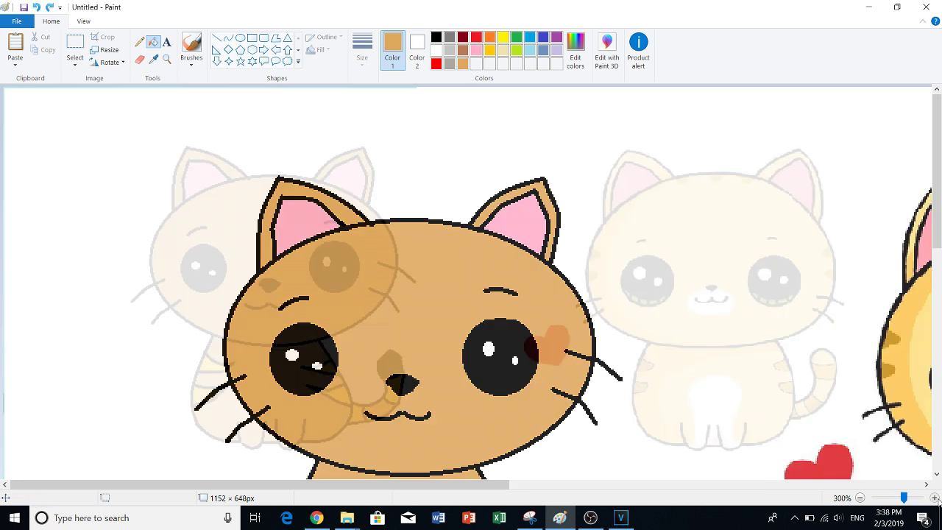
click(602, 332)
key(ctrl+z)
scroll(663, 357, down, 2)
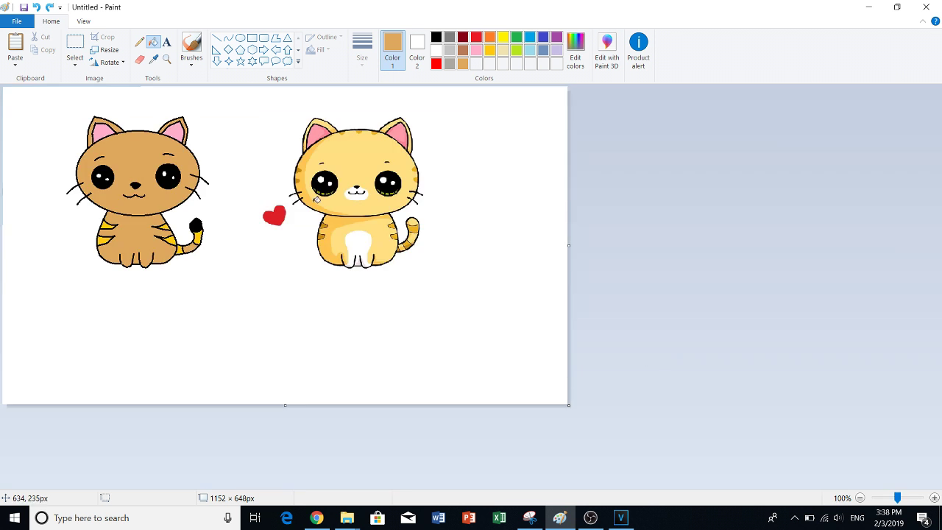
scroll(382, 233, up, 1)
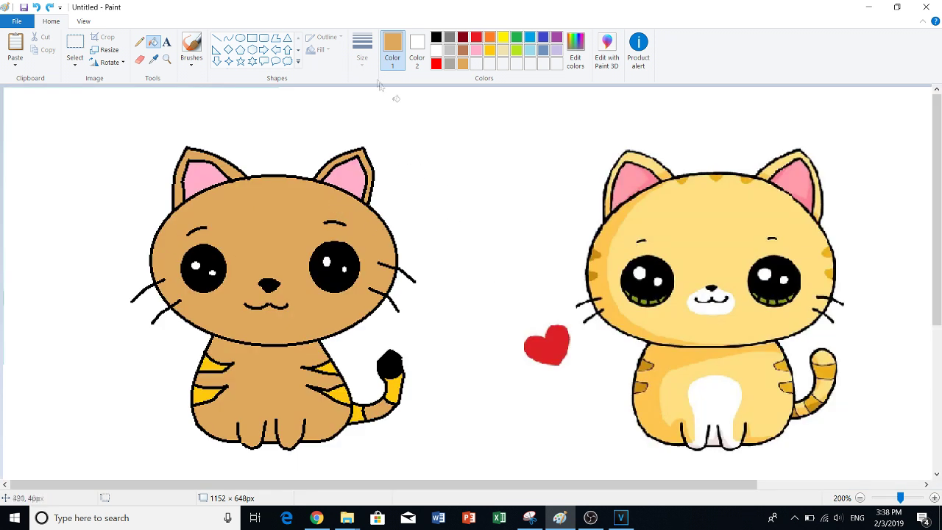